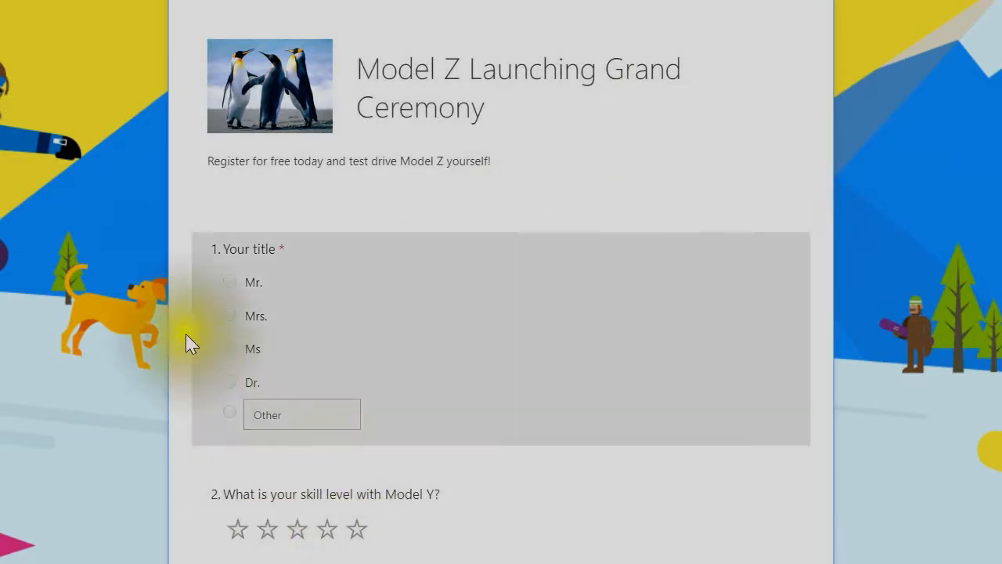
# Scroll through the Model Z Launching Grand Ceremony registration form
pyautogui.scroll(-1, 261, 291)
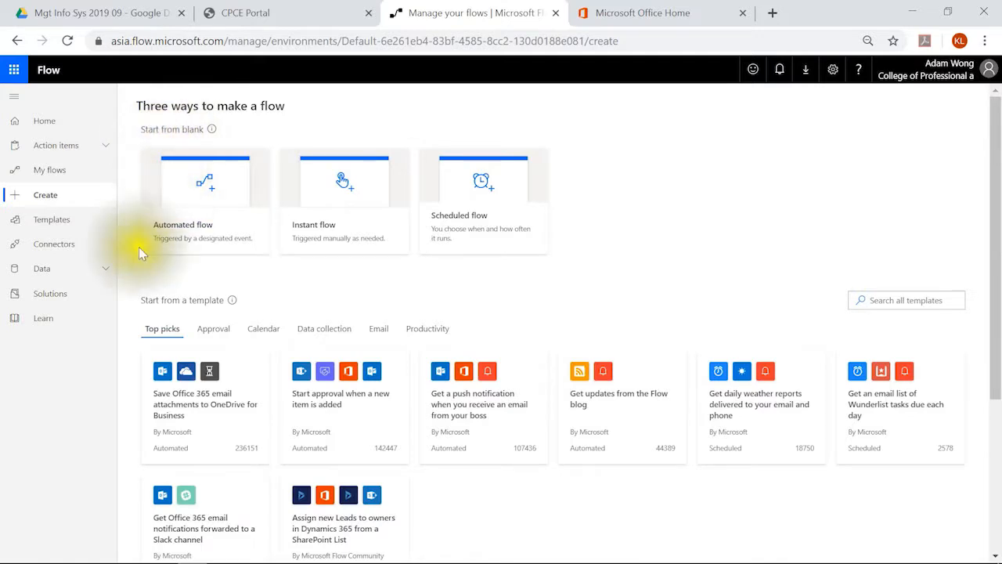
# Switch to full screen and search all flow templates for 'form'
pyautogui.scroll(-2, 179, 313)
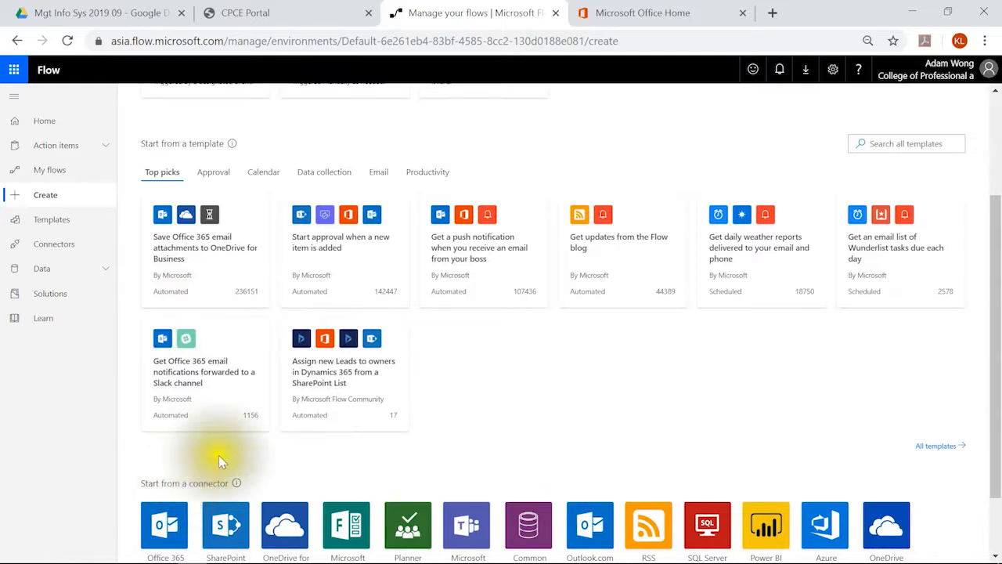
pyautogui.scroll(2, 321, 306)
pyautogui.press('F11')
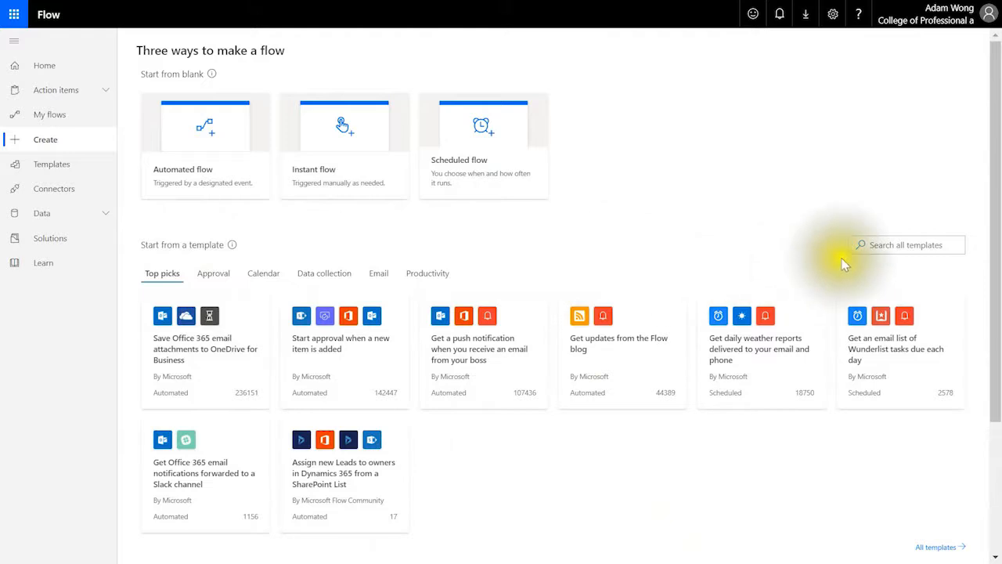
pyautogui.click(881, 245)
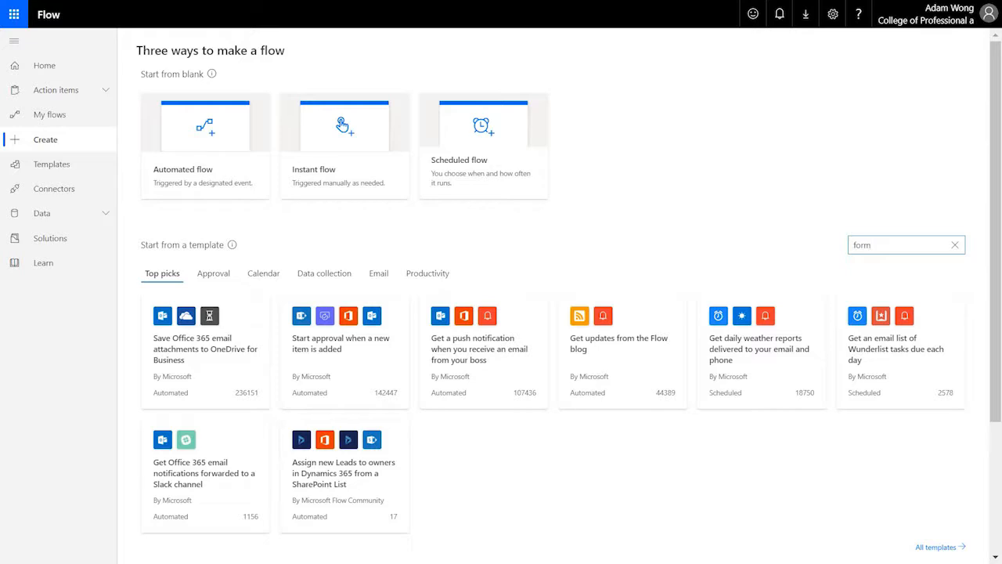
pyautogui.press('Return')
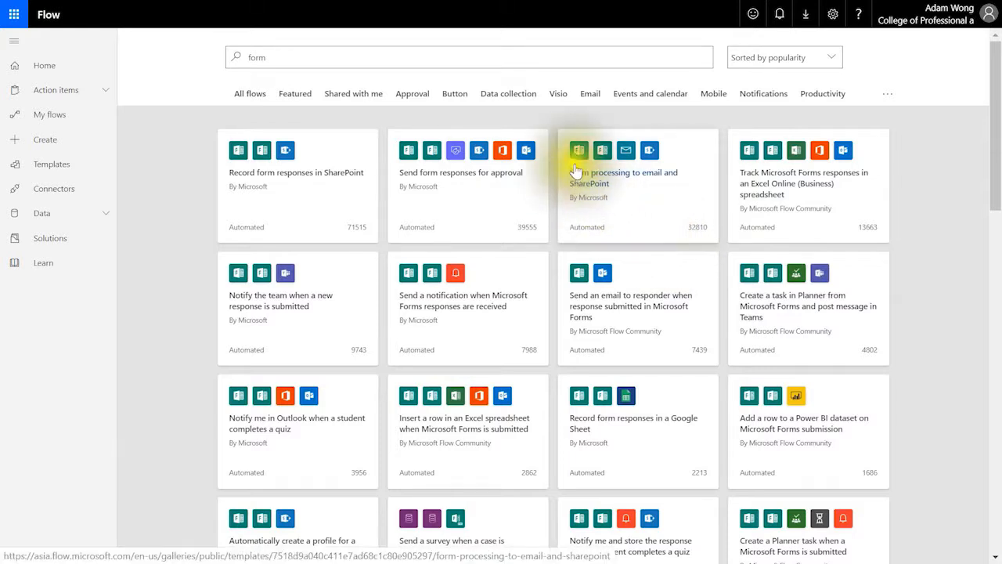
# Create a flow from the 'Form processing to email and SharePoint' template, accepting its connections
pyautogui.click(650, 197)
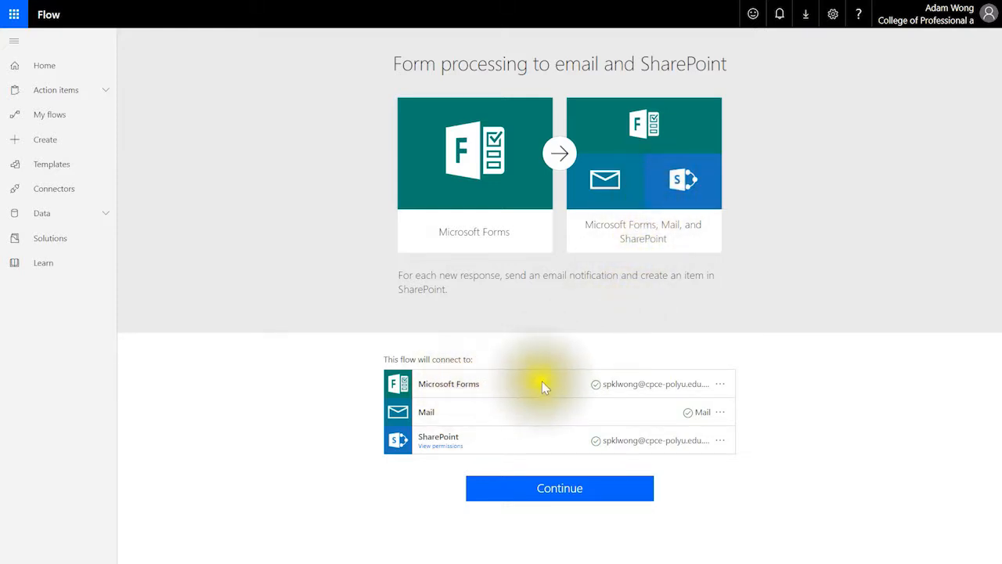
pyautogui.click(561, 490)
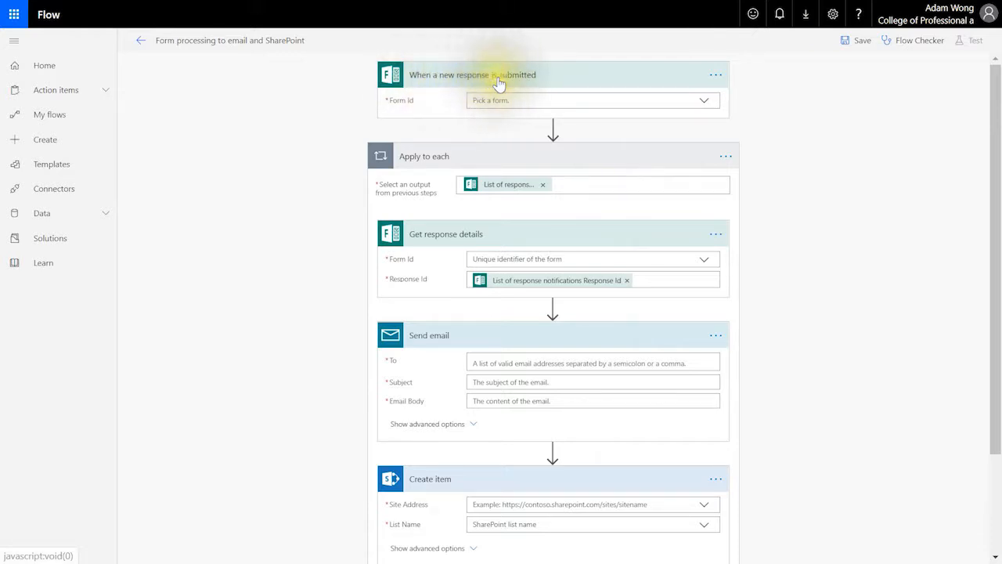
# Set the trigger's Form Id to Model Z Launching Grand Ceremony, then collapse and re-expand cards to review
pyautogui.click(705, 104)
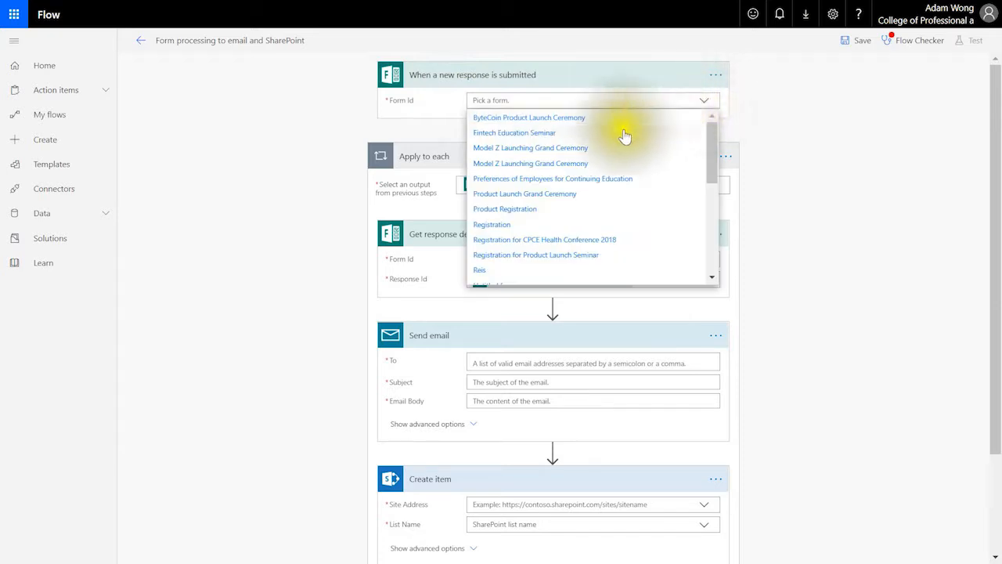
pyautogui.click(587, 152)
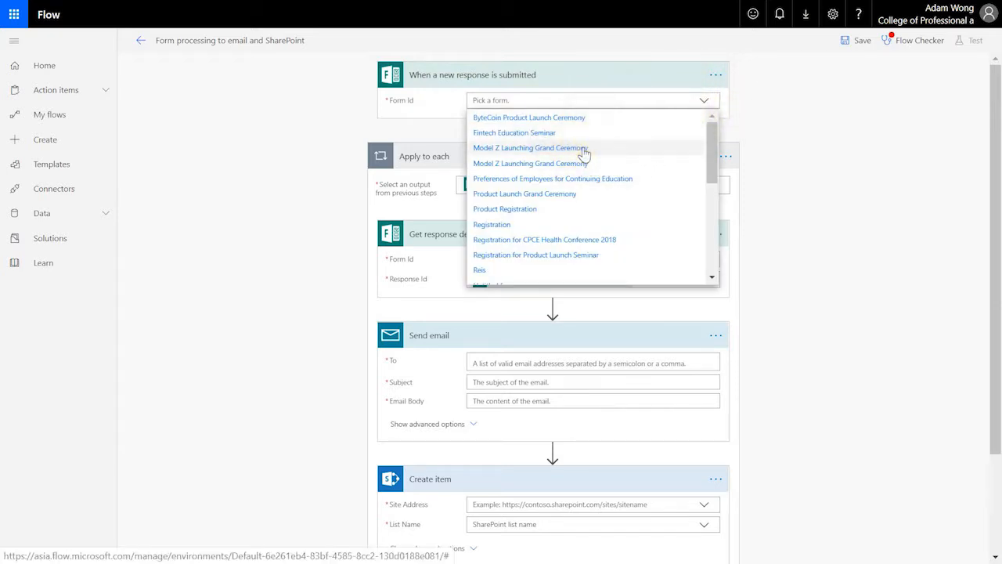
pyautogui.click(585, 152)
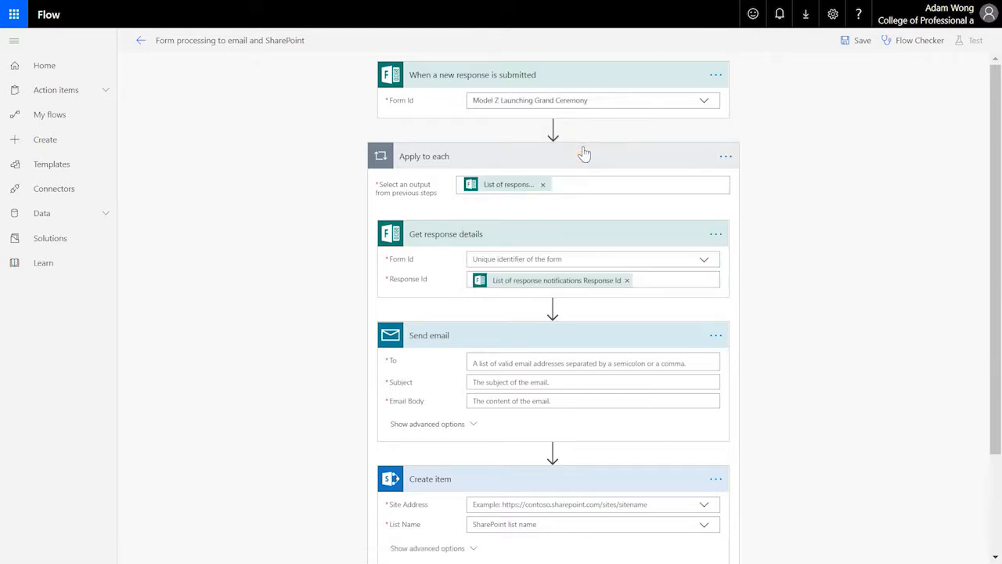
pyautogui.click(591, 147)
pyautogui.click(605, 76)
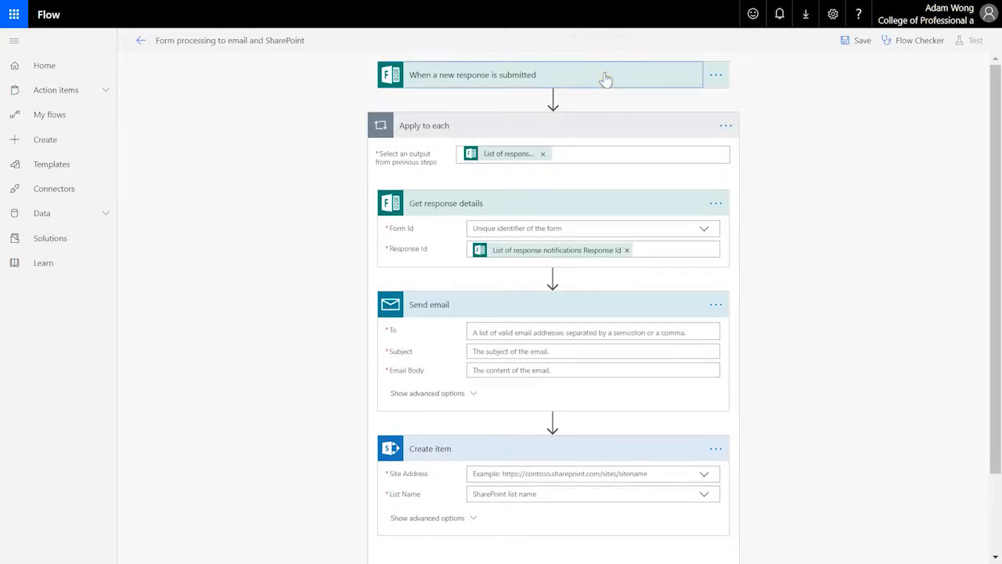
pyautogui.click(605, 127)
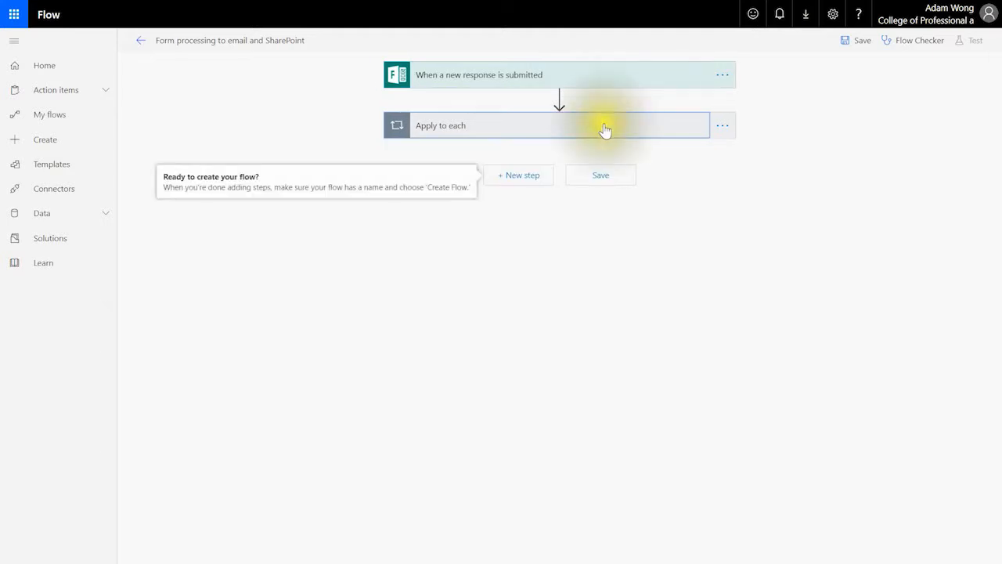
pyautogui.click(601, 129)
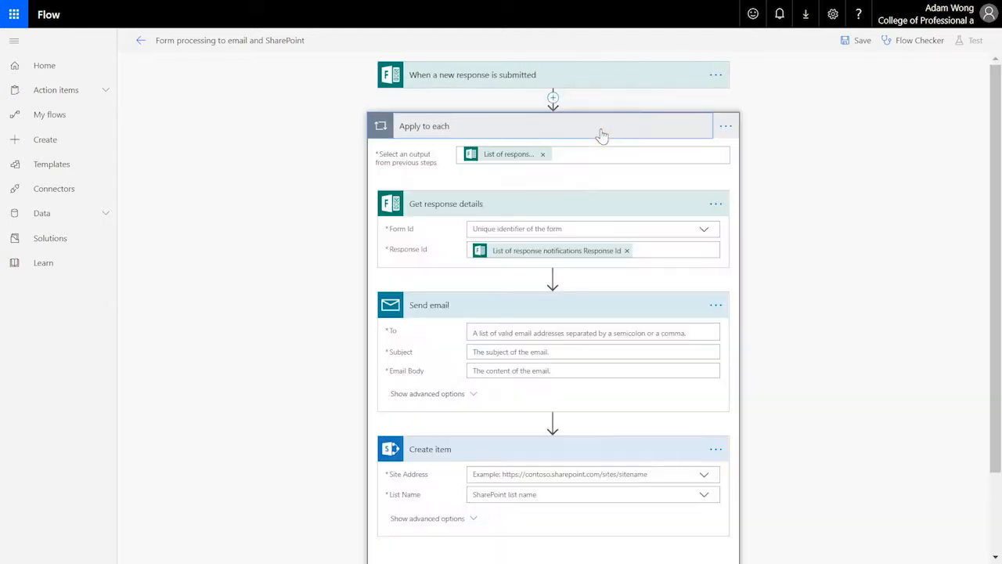
pyautogui.click(621, 78)
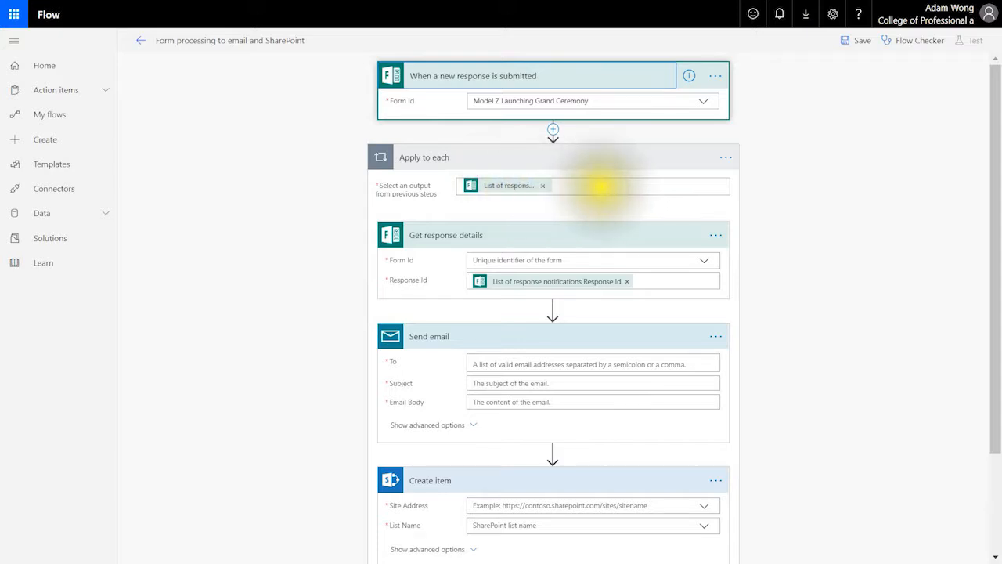
# Set Get response details' Form Id to Model Z Launching Grand Ceremony and select the email's To field
pyautogui.click(554, 235)
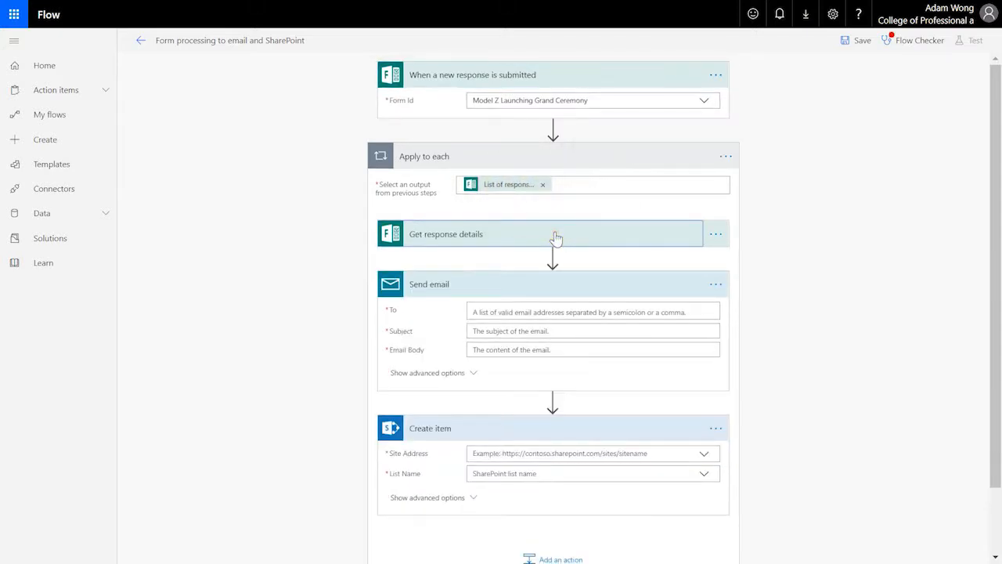
pyautogui.click(554, 235)
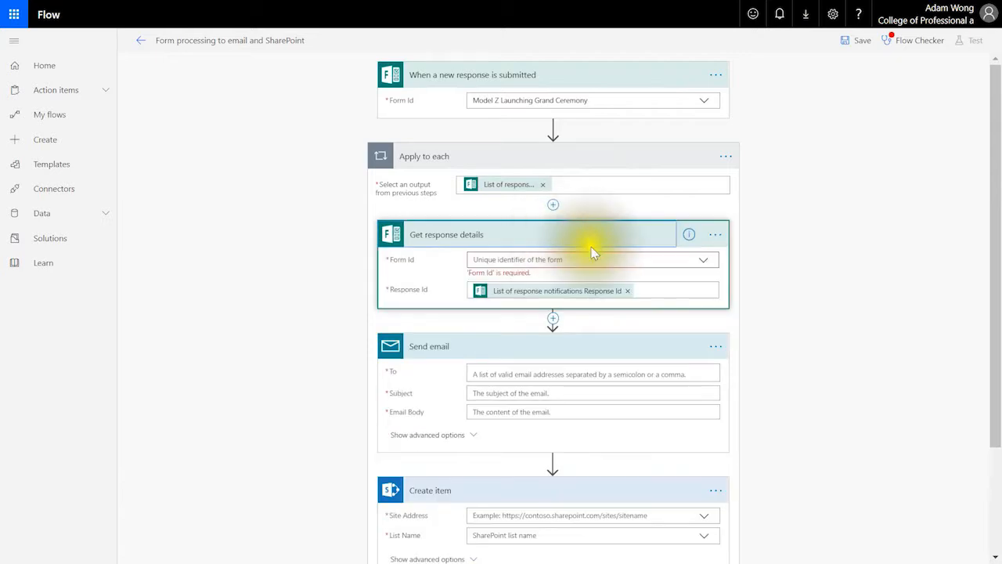
pyautogui.click(705, 262)
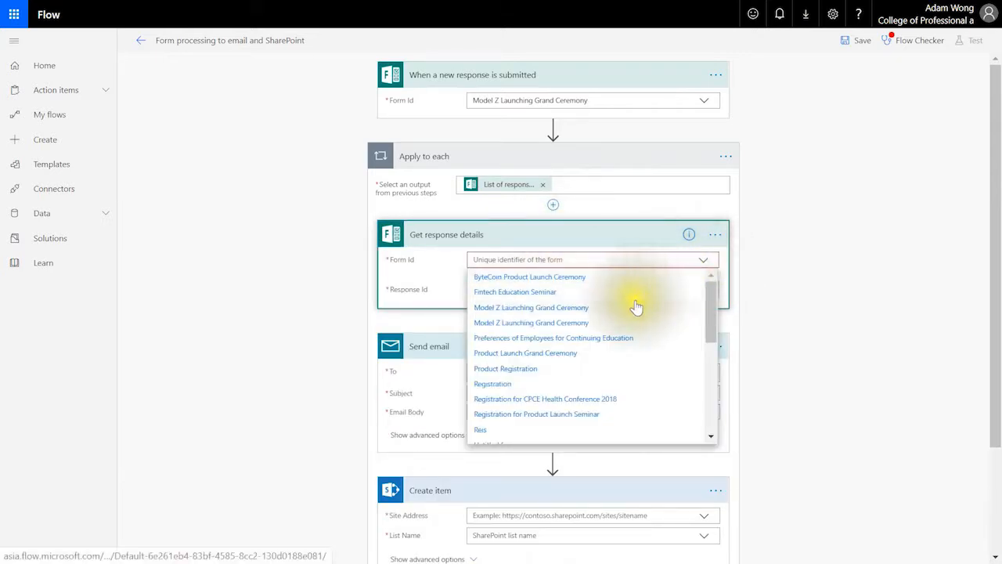
pyautogui.click(633, 307)
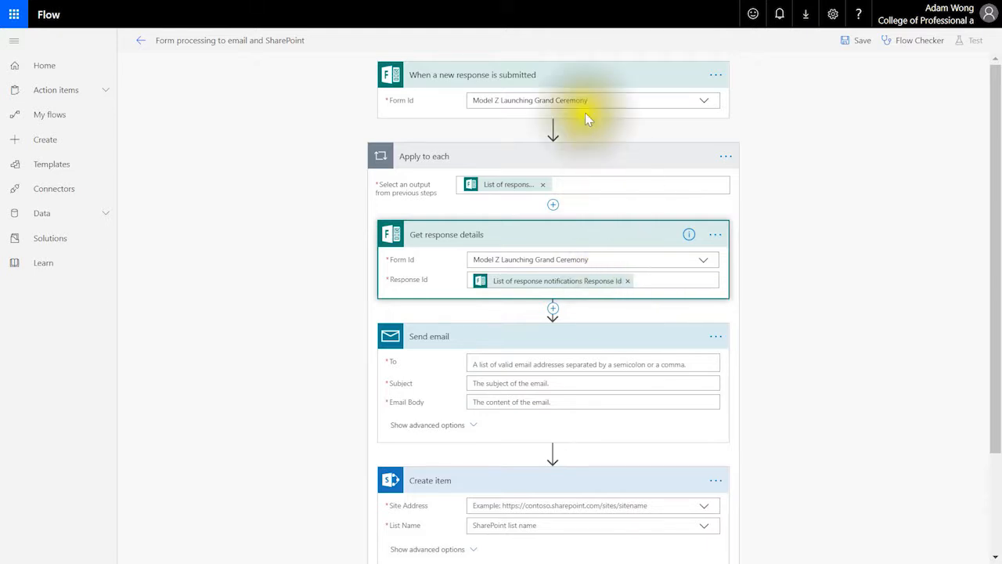
pyautogui.scroll(-1, 597, 265)
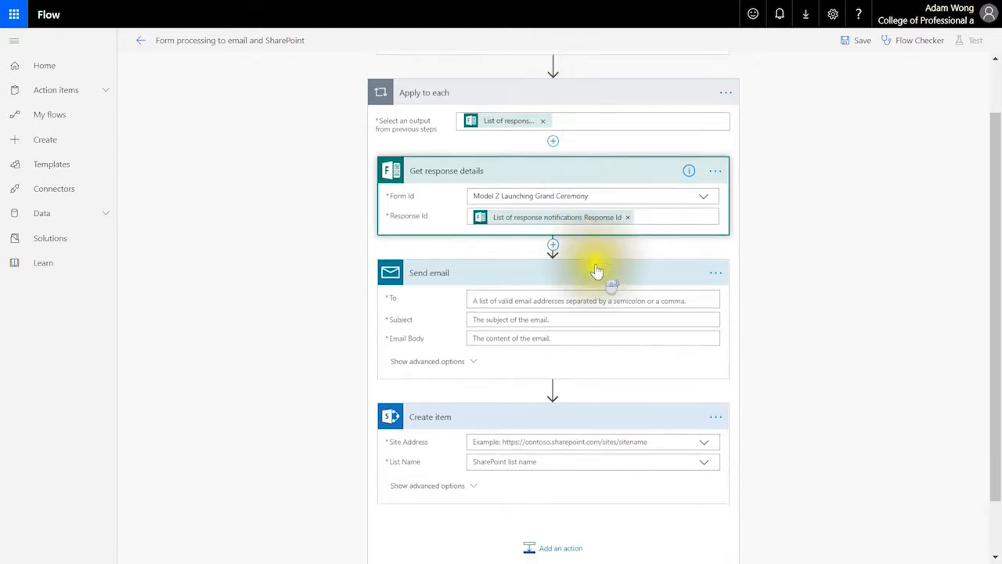
pyautogui.click(570, 285)
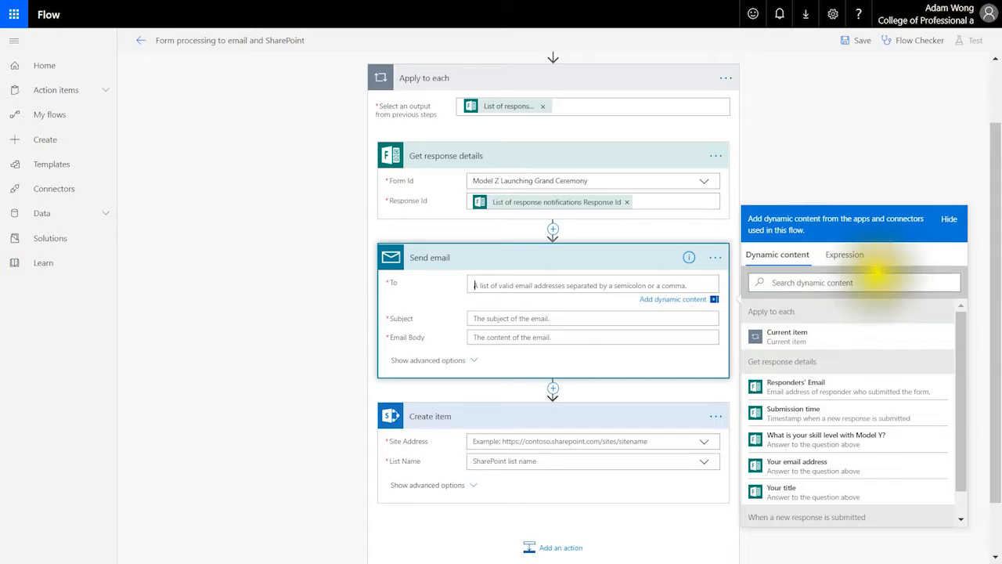
# Address the email to the Your email address answer and give it the subject Confirmation
pyautogui.scroll(-1, 862, 274)
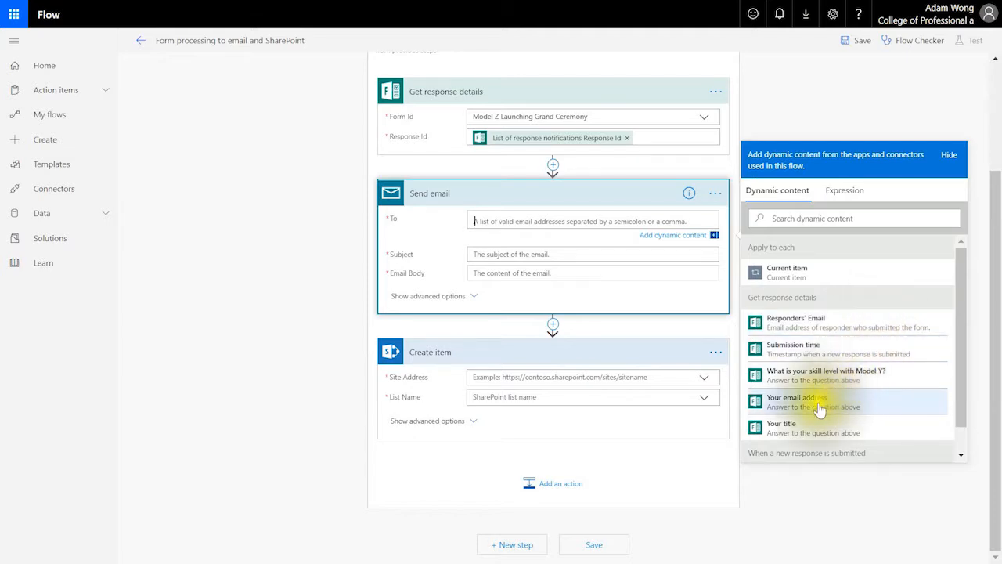
pyautogui.click(864, 408)
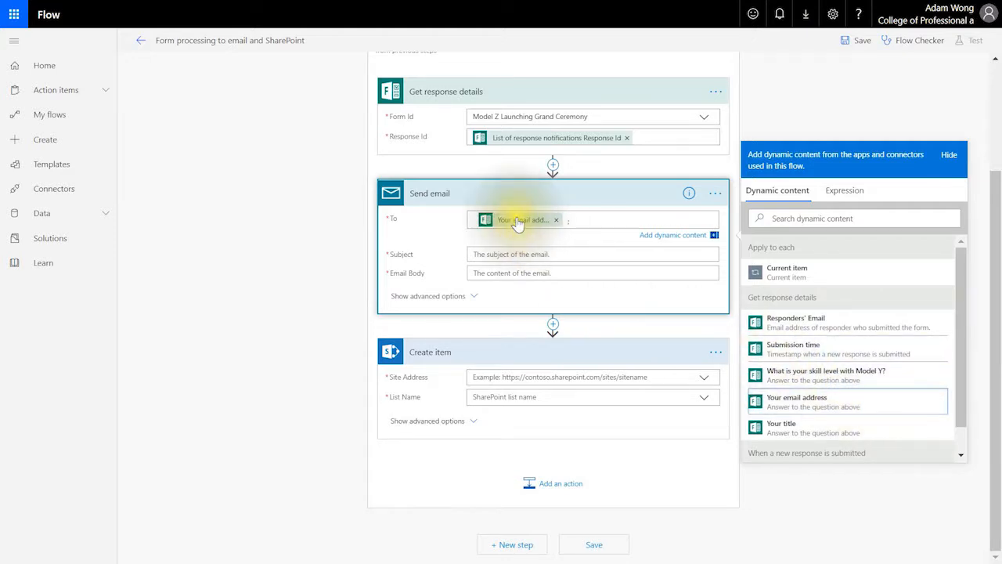
pyautogui.moveTo(517, 225)
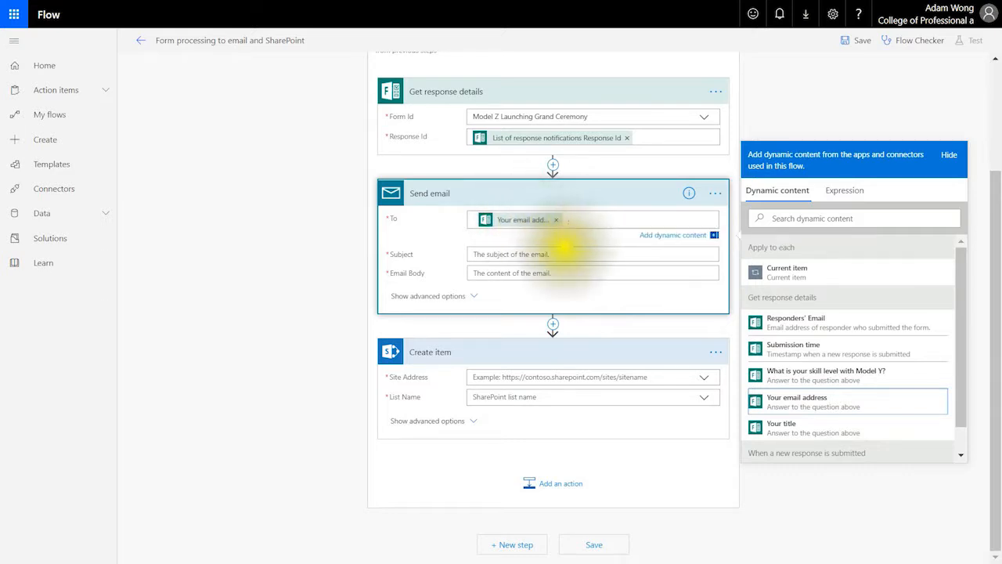
pyautogui.click(564, 254)
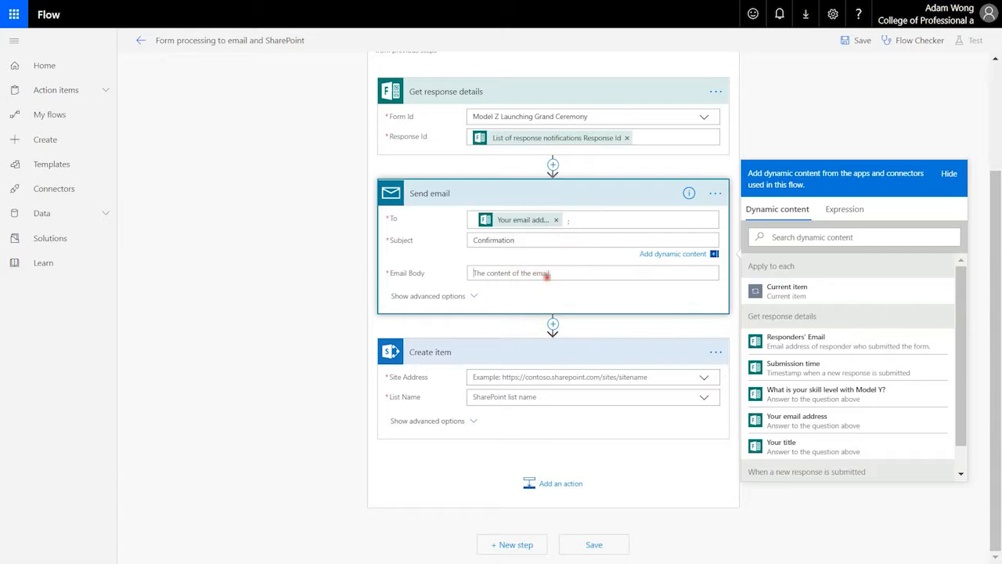
# Write the email body as 'Dear' followed by the Your title dynamic content
pyautogui.click(545, 273)
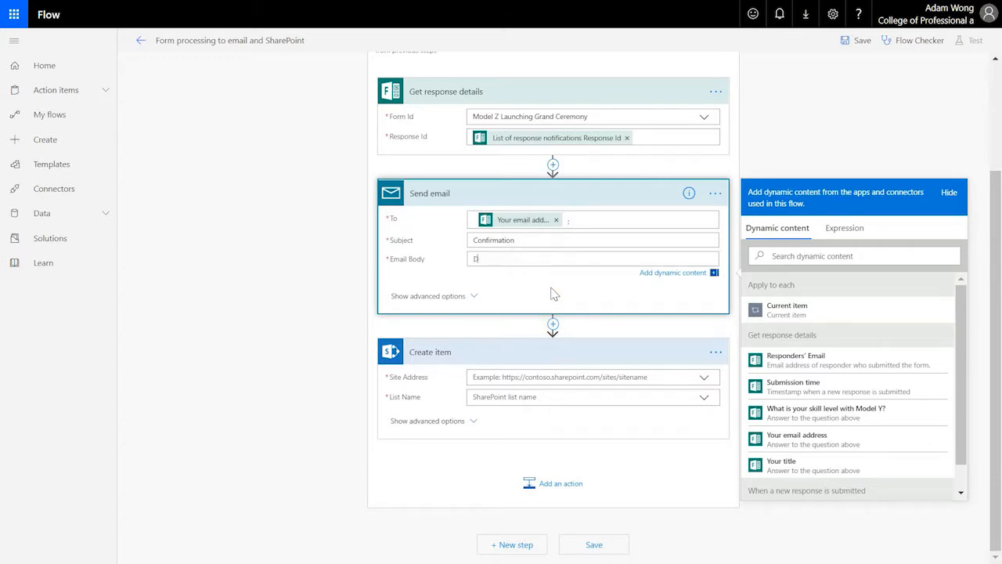
pyautogui.click(824, 467)
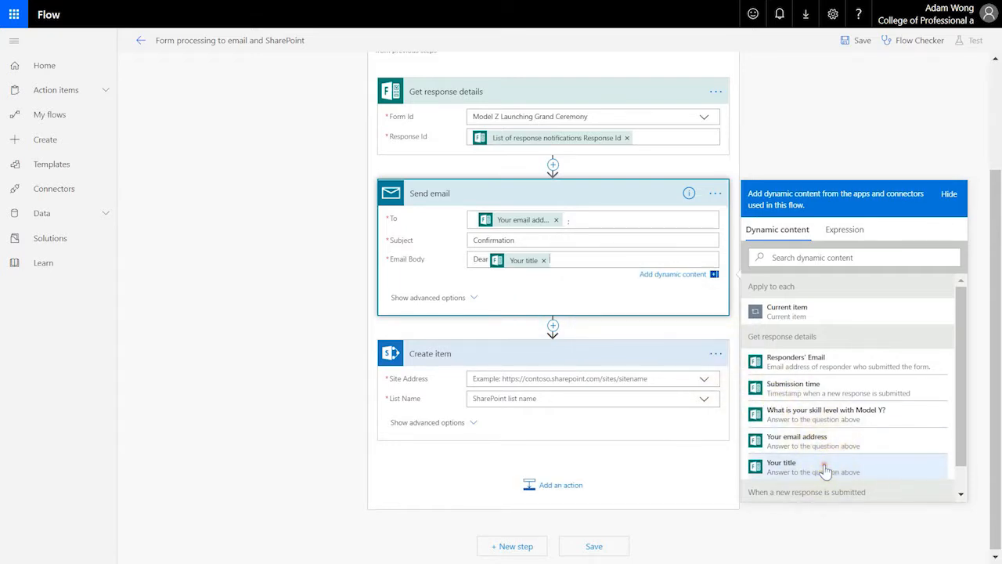
pyautogui.click(681, 275)
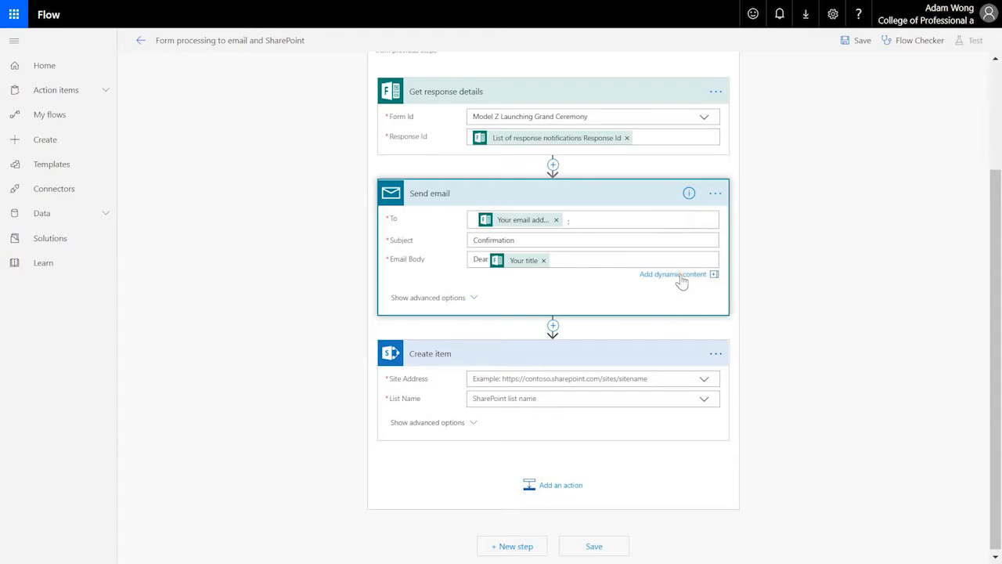
pyautogui.click(470, 298)
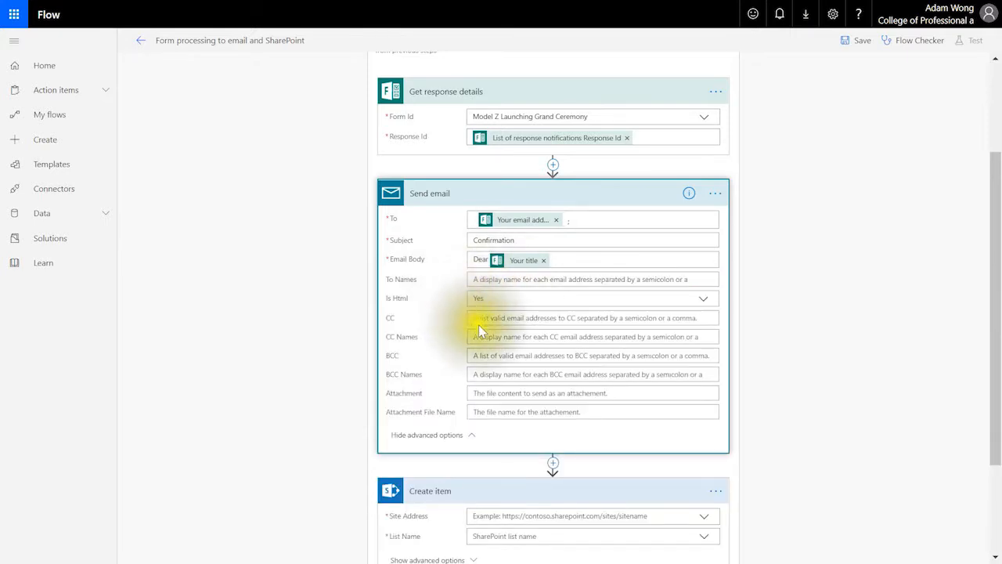
pyautogui.click(703, 301)
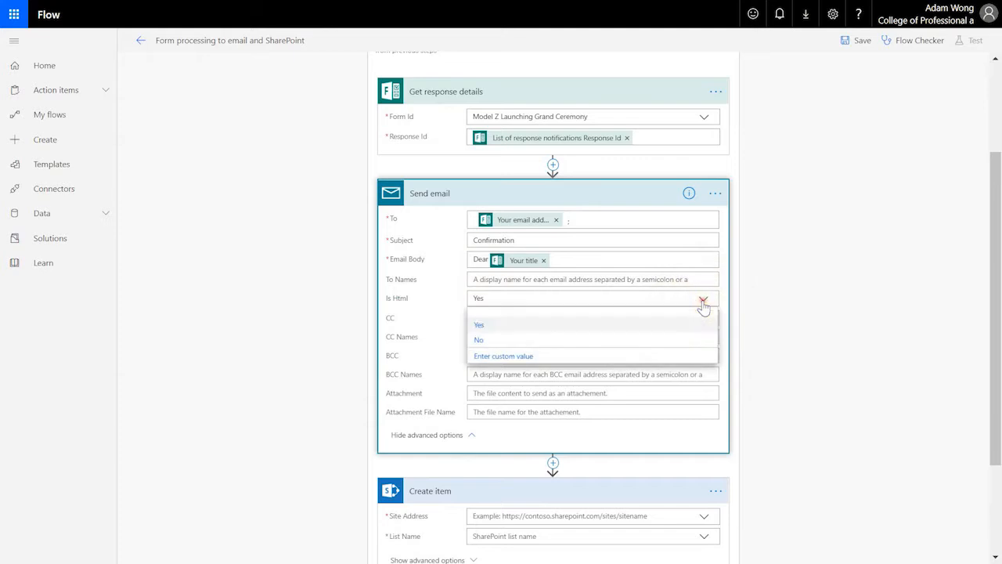
pyautogui.click(679, 326)
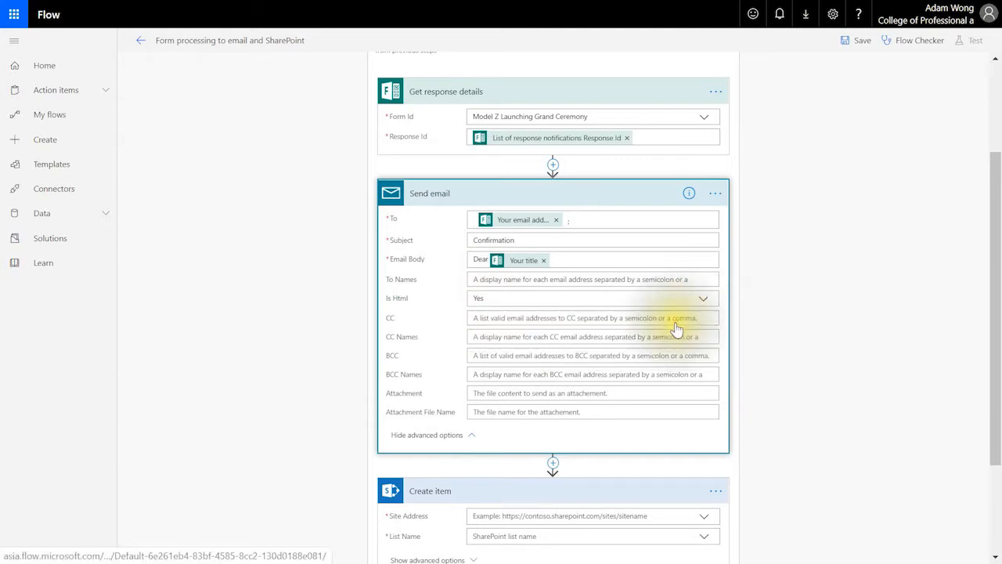
pyautogui.click(438, 435)
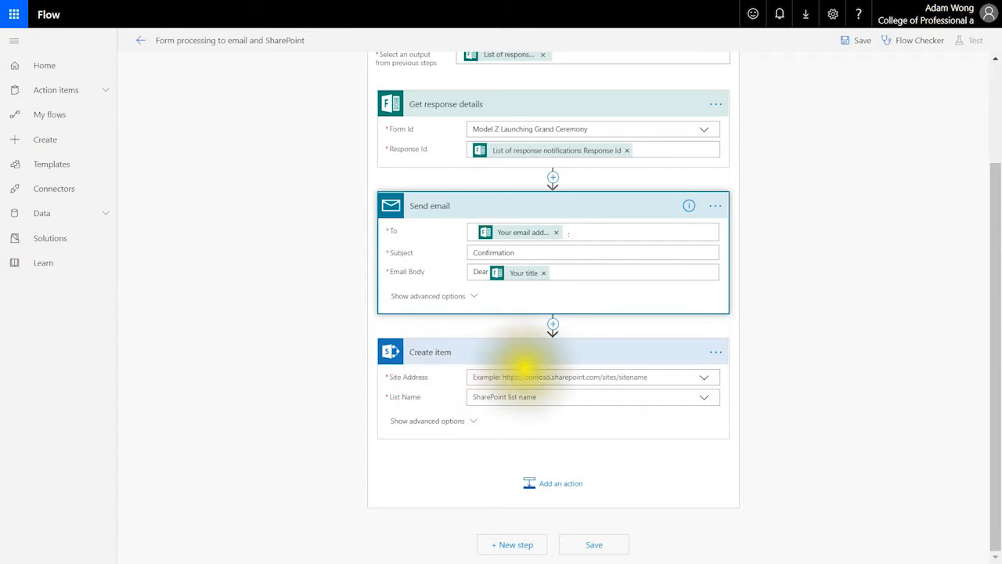
# Choose Dream Furniture as the Create item Site Address and adjust the step's action options
pyautogui.click(700, 381)
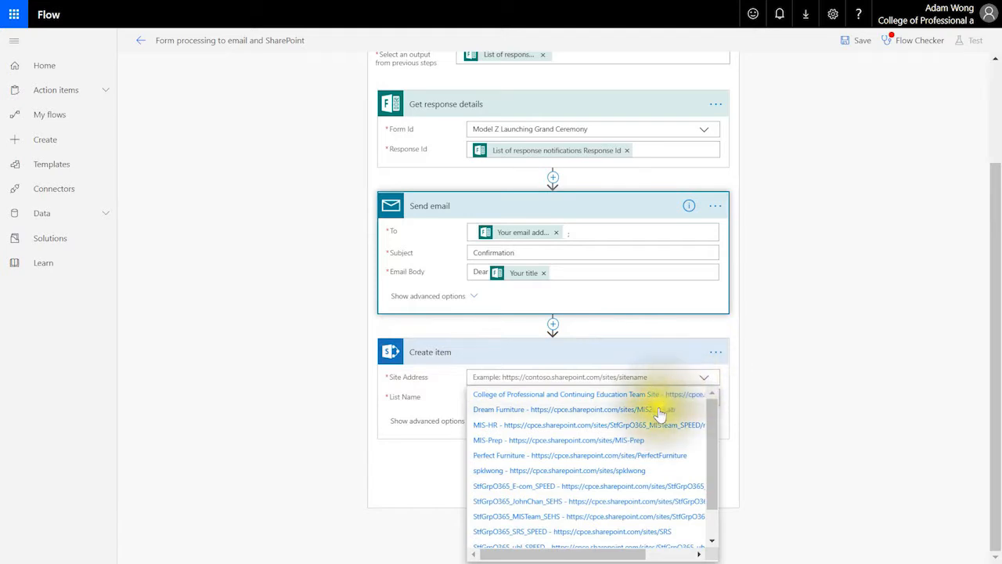
pyautogui.click(660, 409)
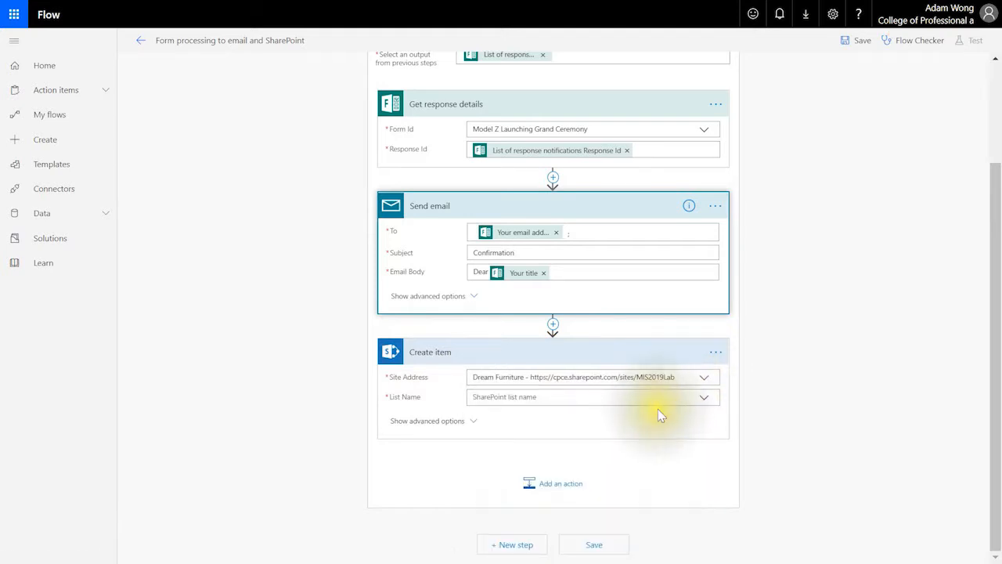
pyautogui.click(717, 354)
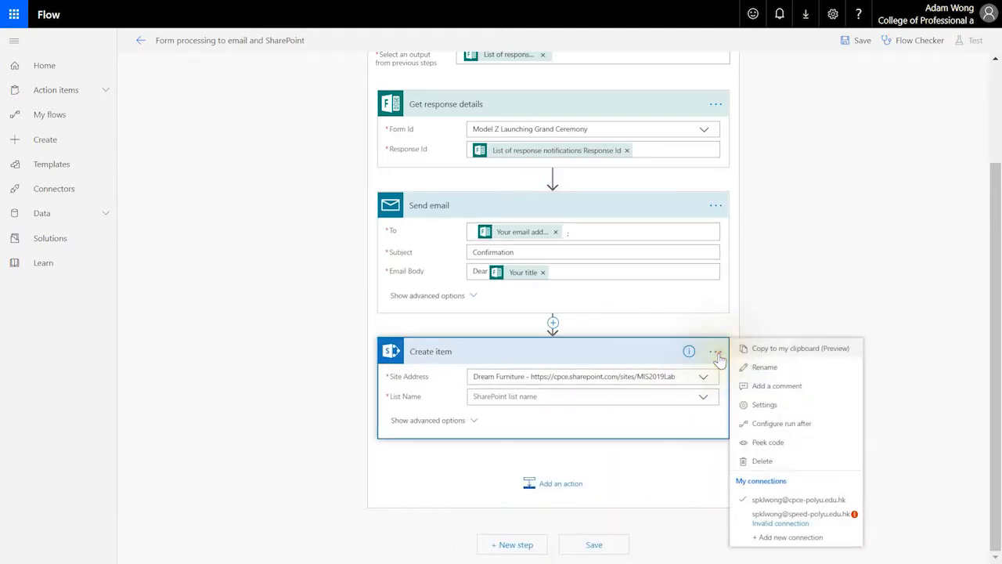
pyautogui.click(770, 350)
pyautogui.click(782, 357)
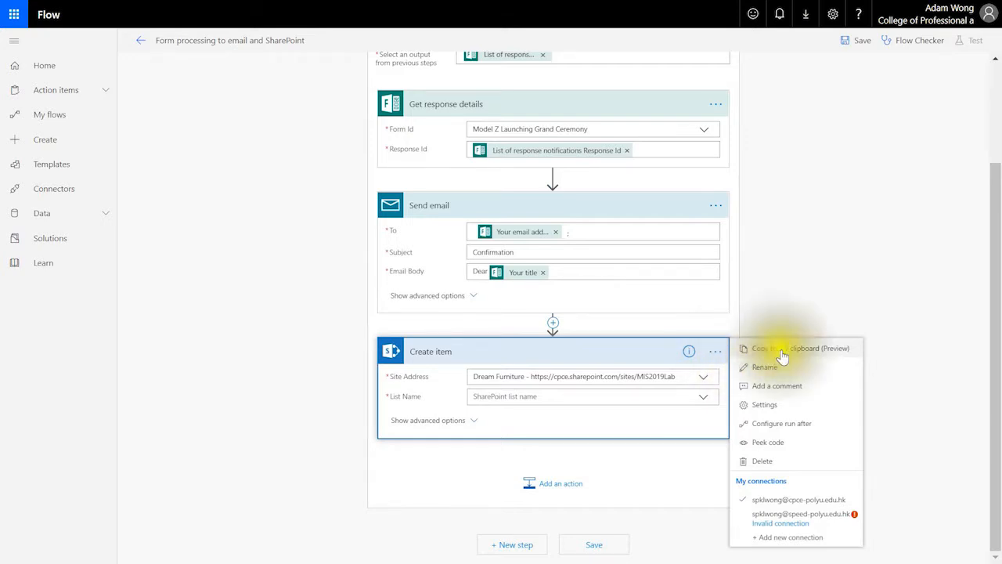
pyautogui.click(800, 388)
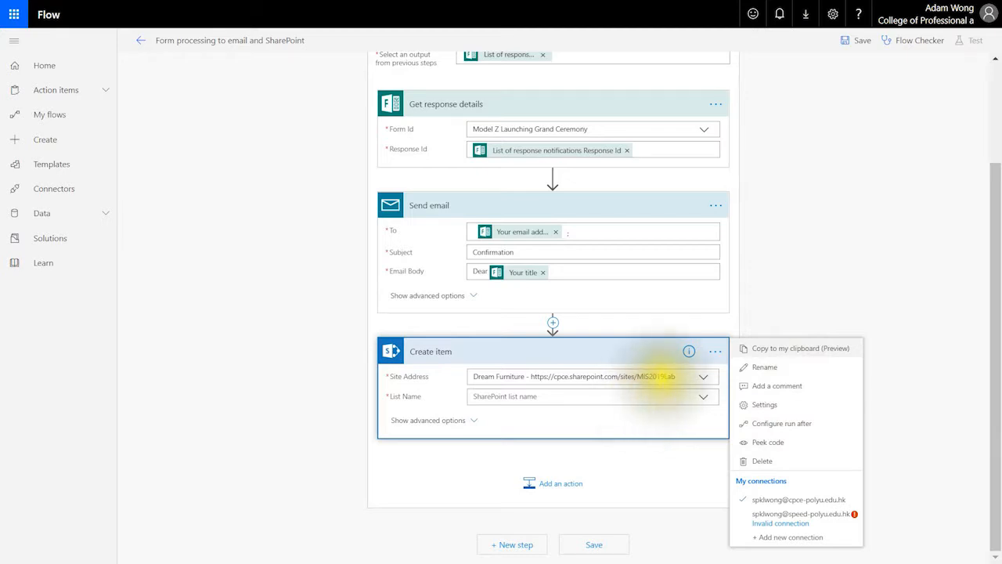
# Reselect the Dream Furniture site and set the List Name to test list
pyautogui.click(682, 376)
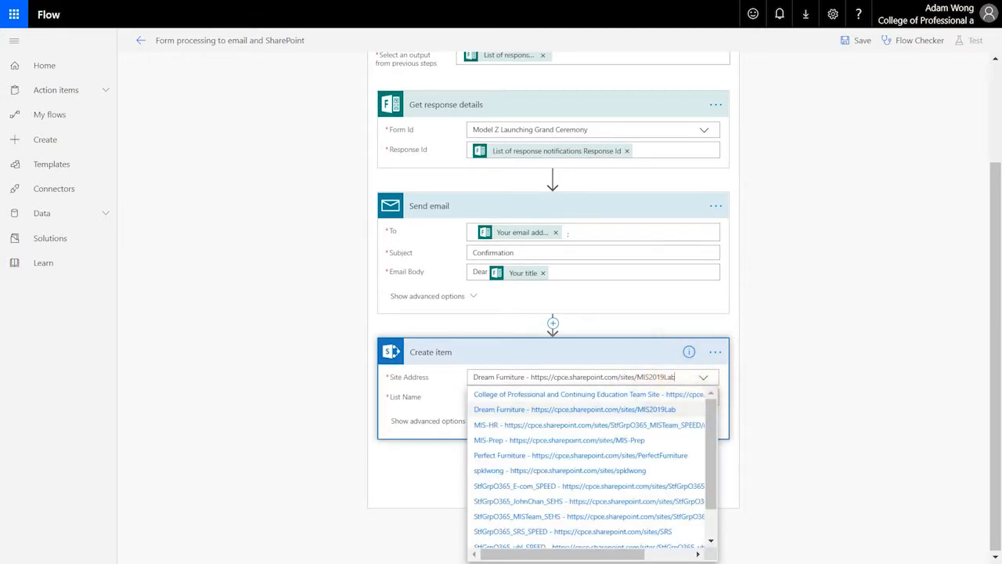
pyautogui.click(629, 410)
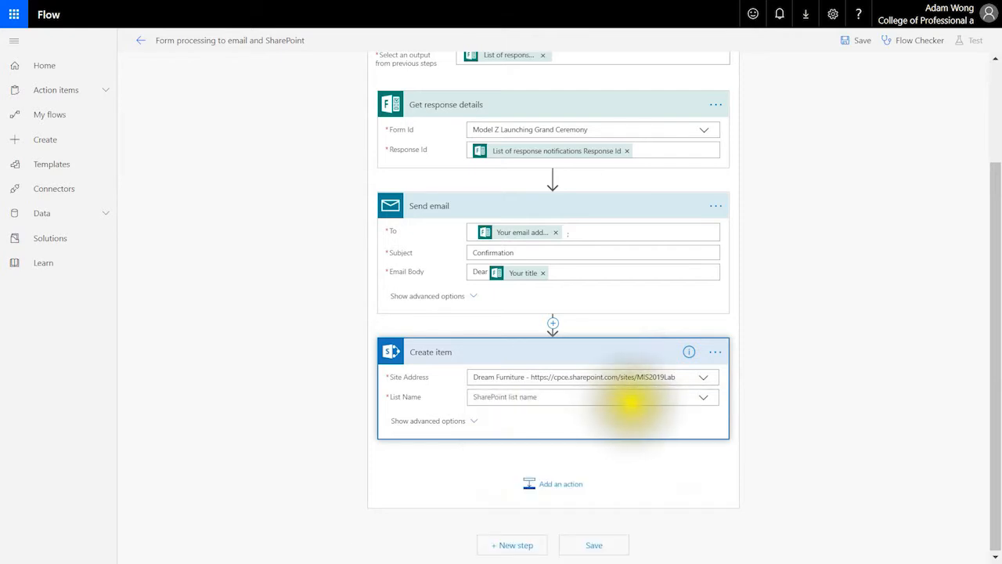
pyautogui.click(705, 398)
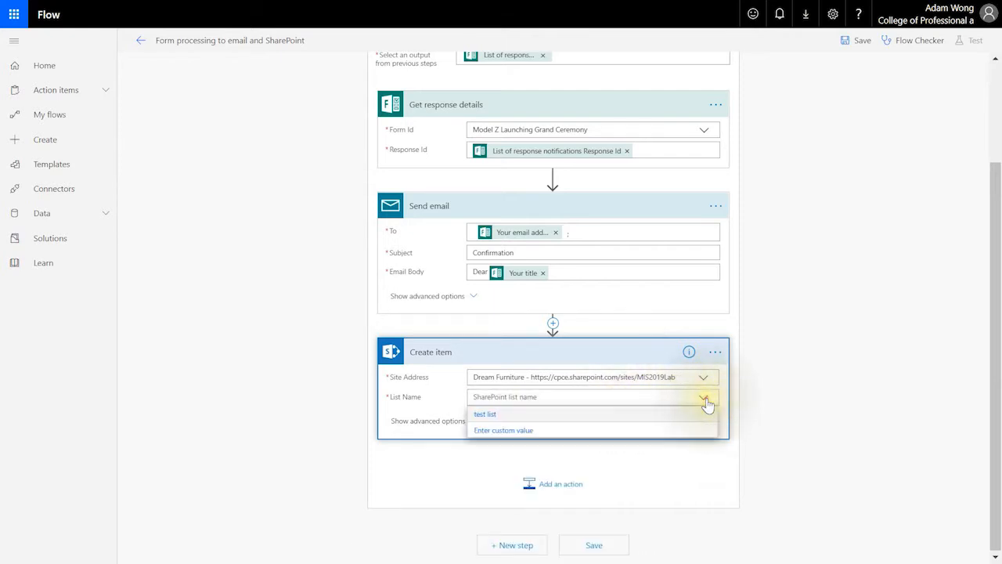
pyautogui.click(484, 413)
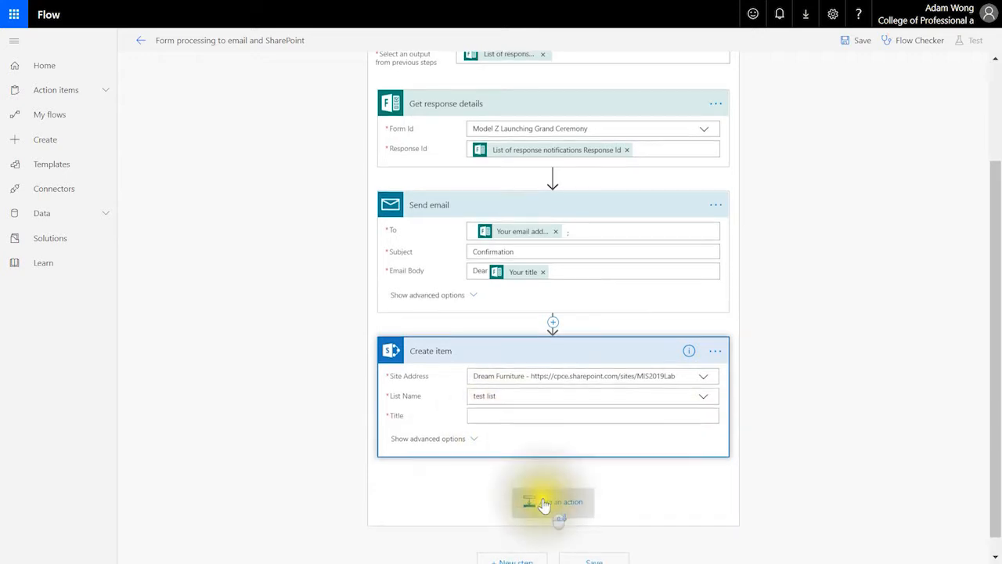
pyautogui.scroll(-1, 544, 508)
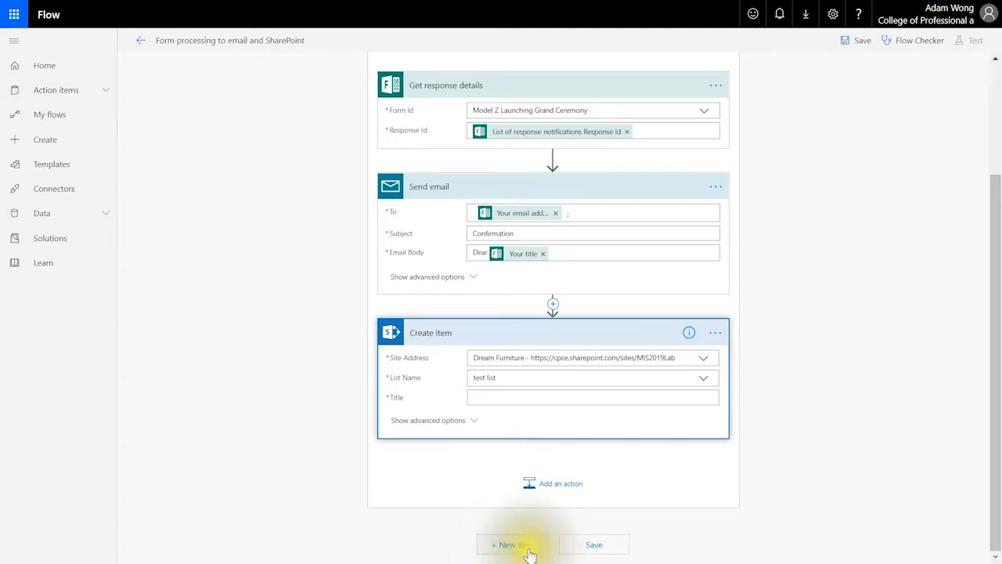
# Save the flow, note the Flow Checker's "'Title' is required" error, and close the report
pyautogui.click(589, 546)
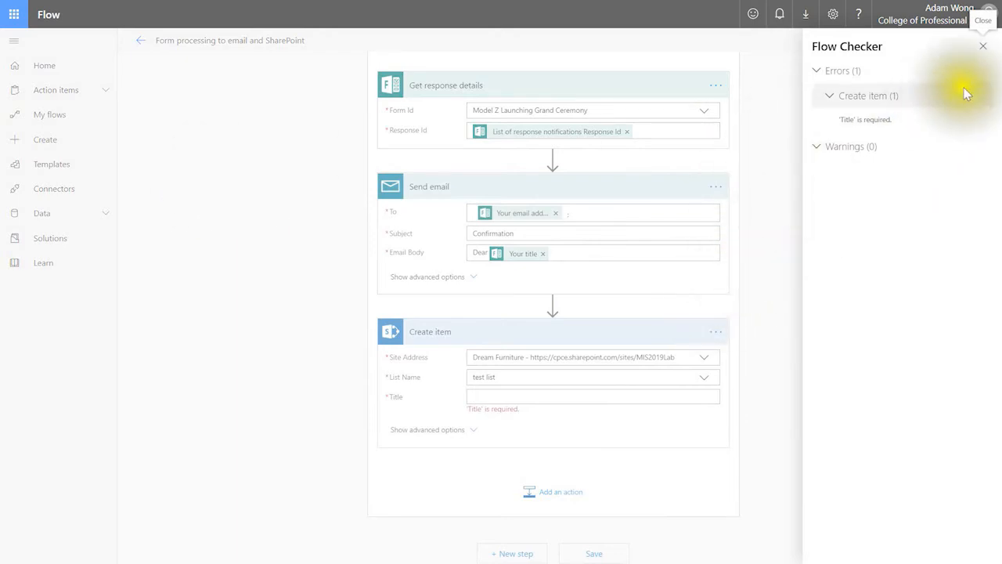
pyautogui.click(984, 47)
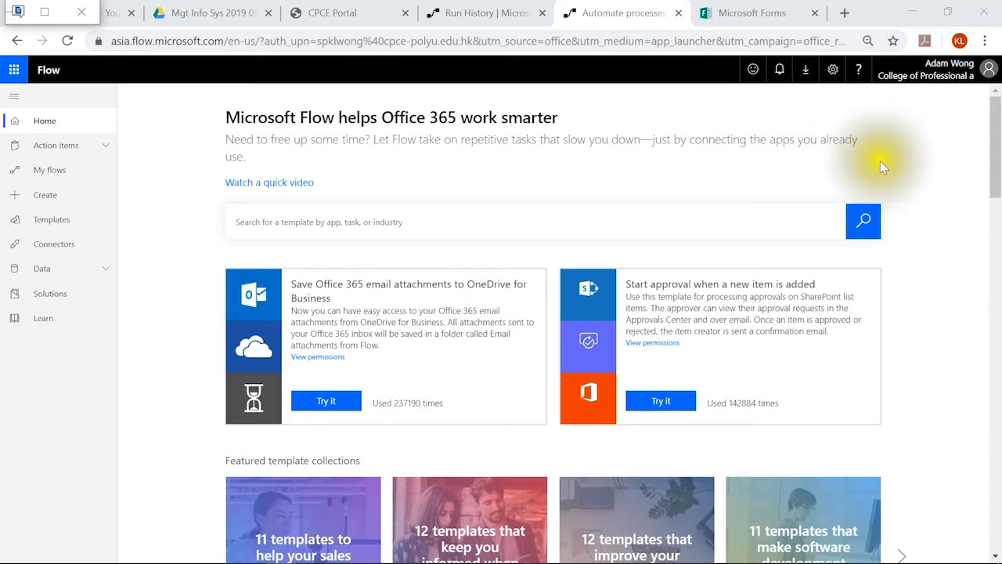
# Switch to full screen and go to the My flows list
pyautogui.press('F11')
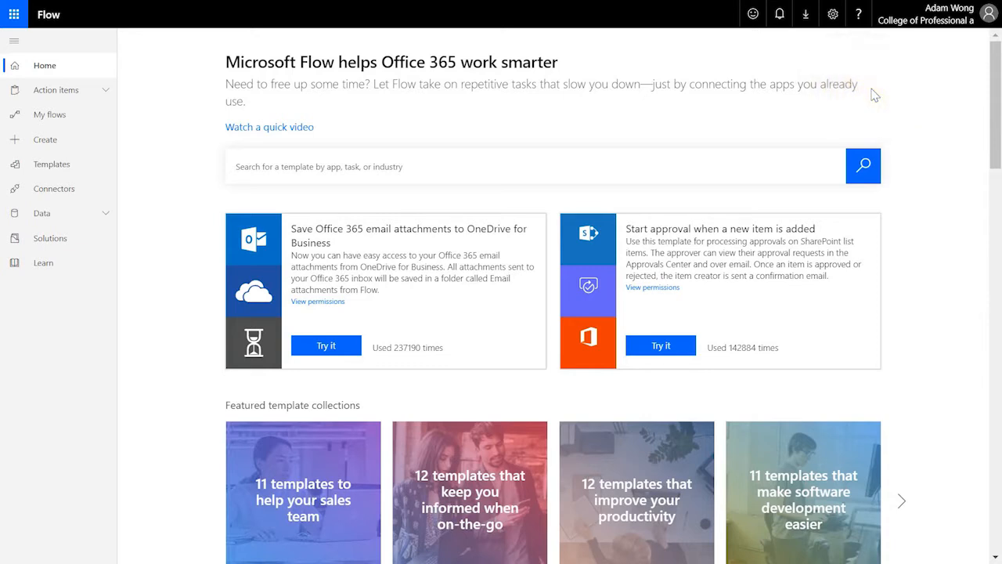
pyautogui.click(77, 118)
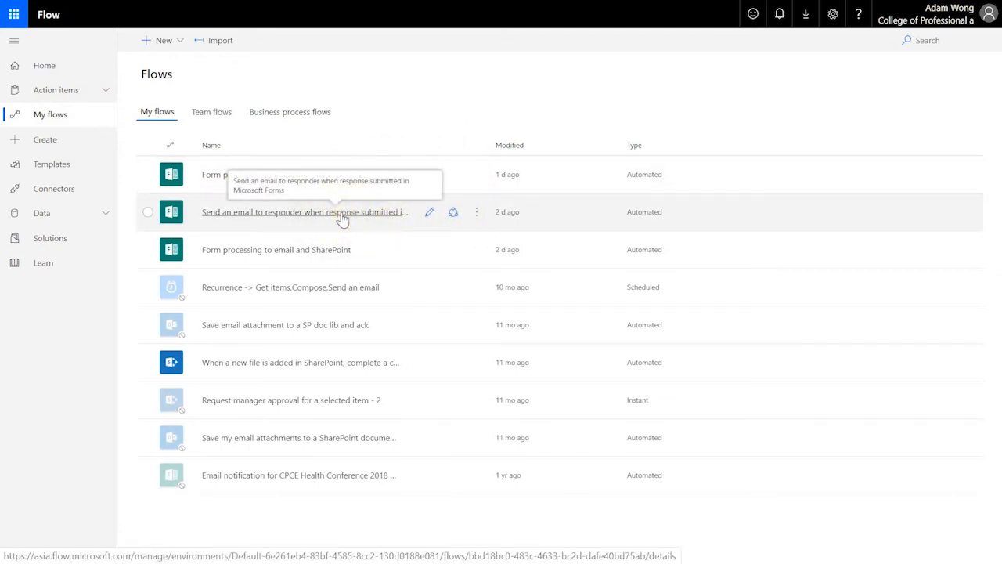
# Open the 'Send an email to responder' flow and view its failed run's details
pyautogui.click(381, 211)
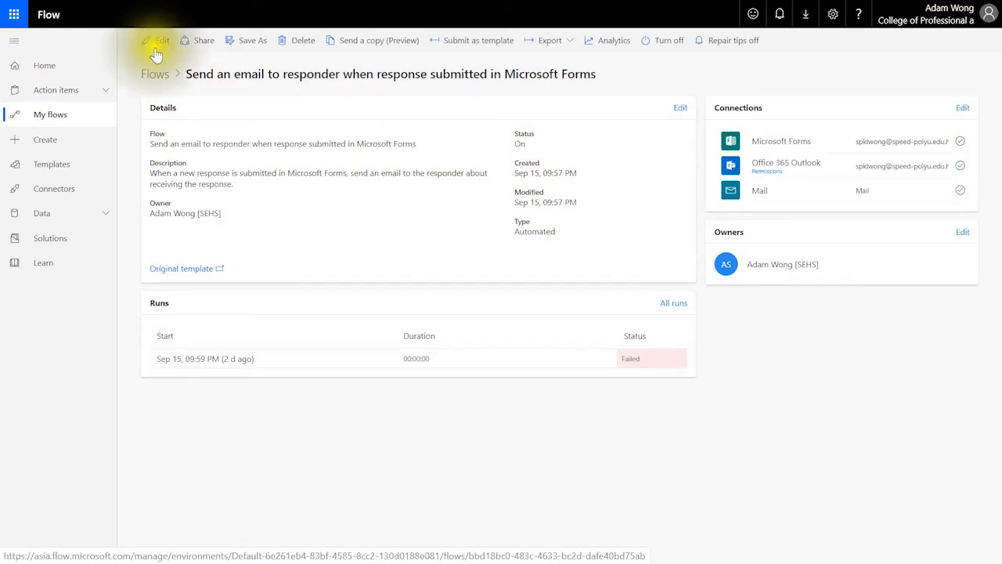
pyautogui.click(195, 362)
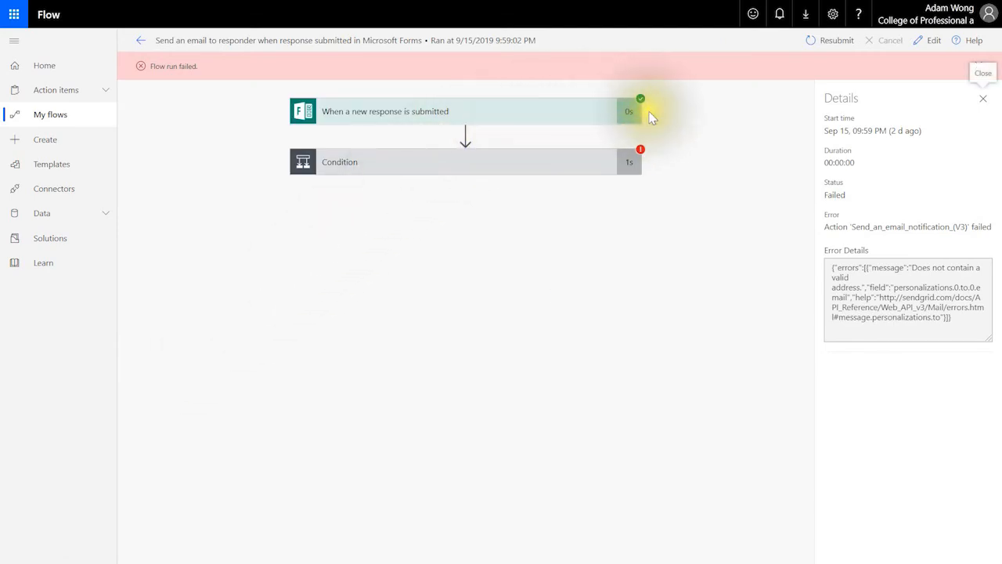
# Expand the failed run's Condition card to show ActionFailed and its If yes / If no email actions
pyautogui.click(647, 163)
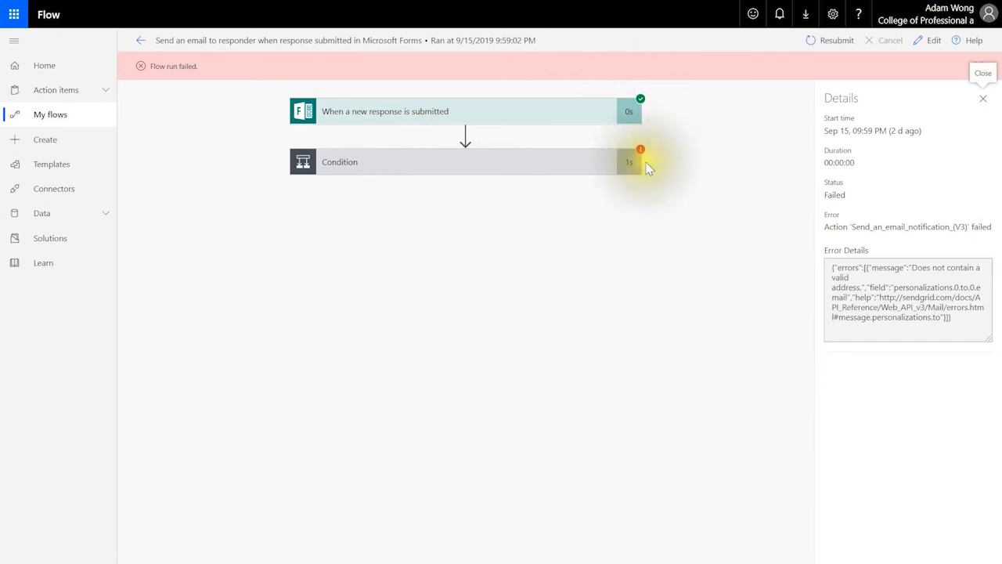
pyautogui.click(470, 174)
pyautogui.click(471, 174)
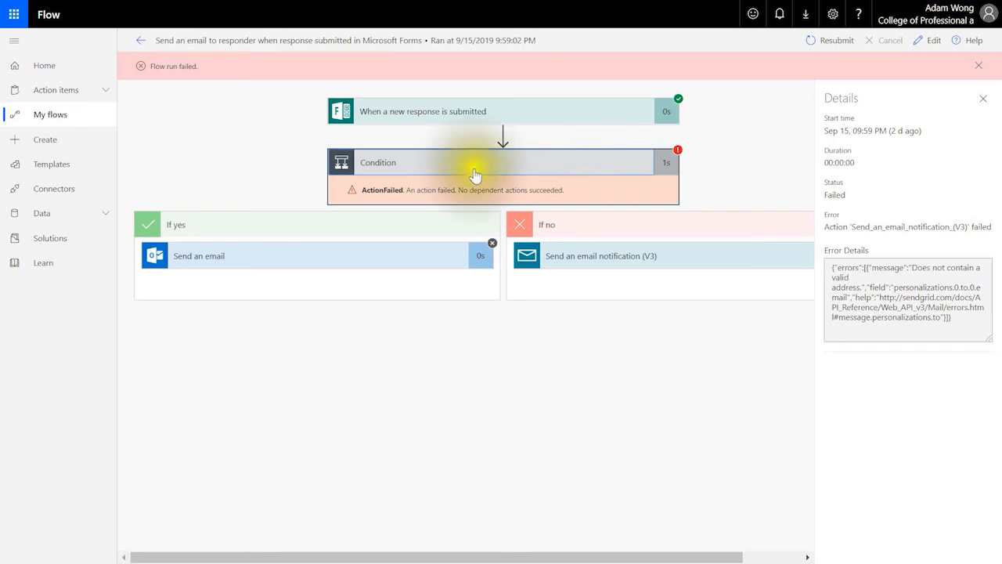